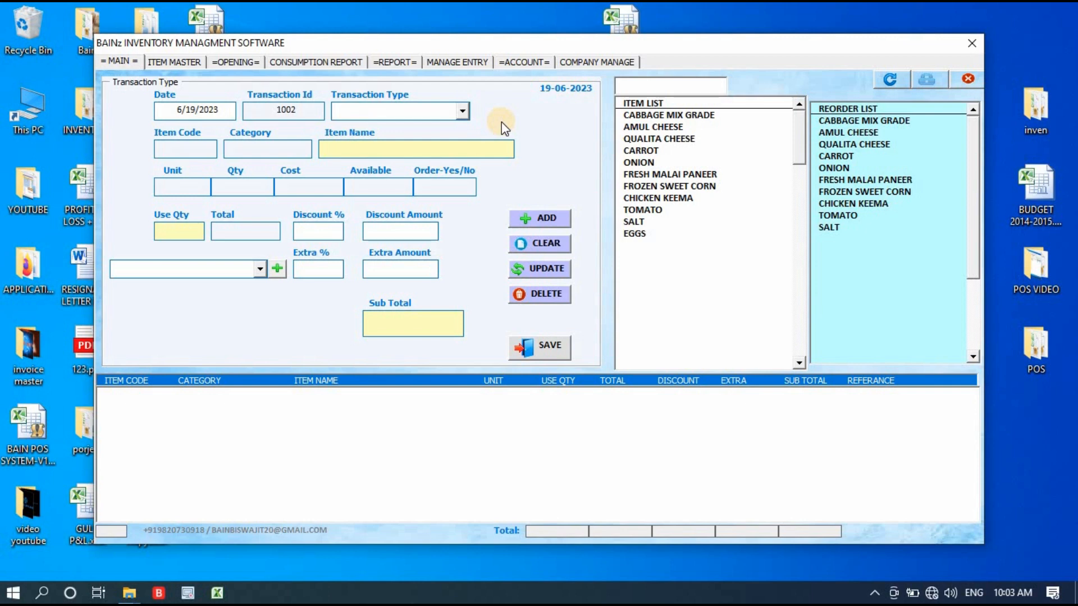
- Open the consumption report and examine its date range and the received quantities of the items
{"action": "left_click", "coordinate": [306, 65]}
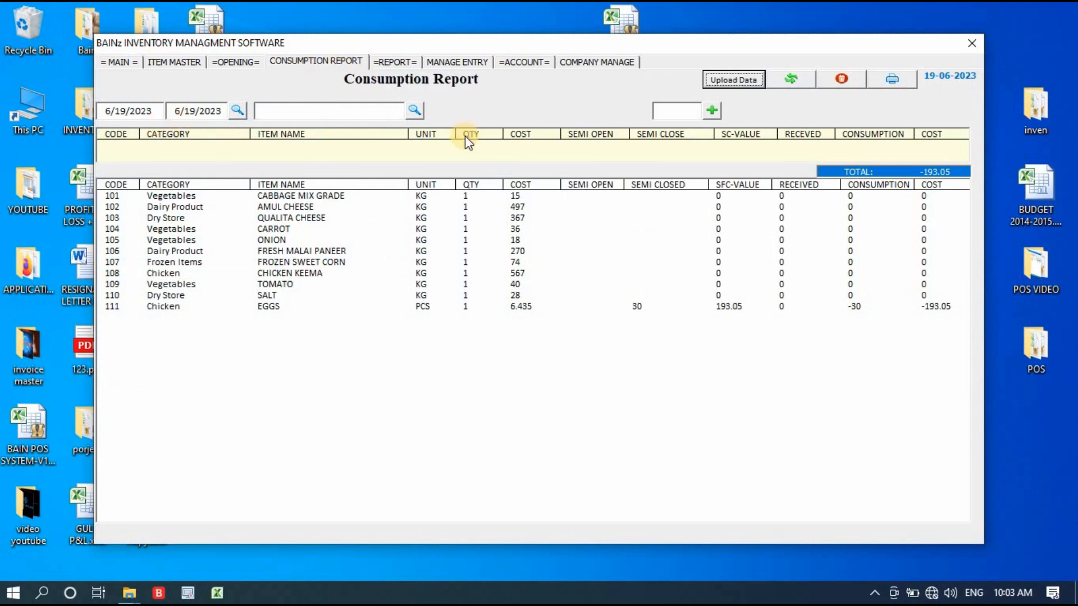
{"action": "mouse_move", "coordinate": [817, 46]}
{"action": "left_mouse_down"}
{"action": "mouse_move", "coordinate": [801, 22]}
{"action": "mouse_move", "coordinate": [844, 67]}
{"action": "mouse_move", "coordinate": [832, 54]}
{"action": "left_mouse_up"}
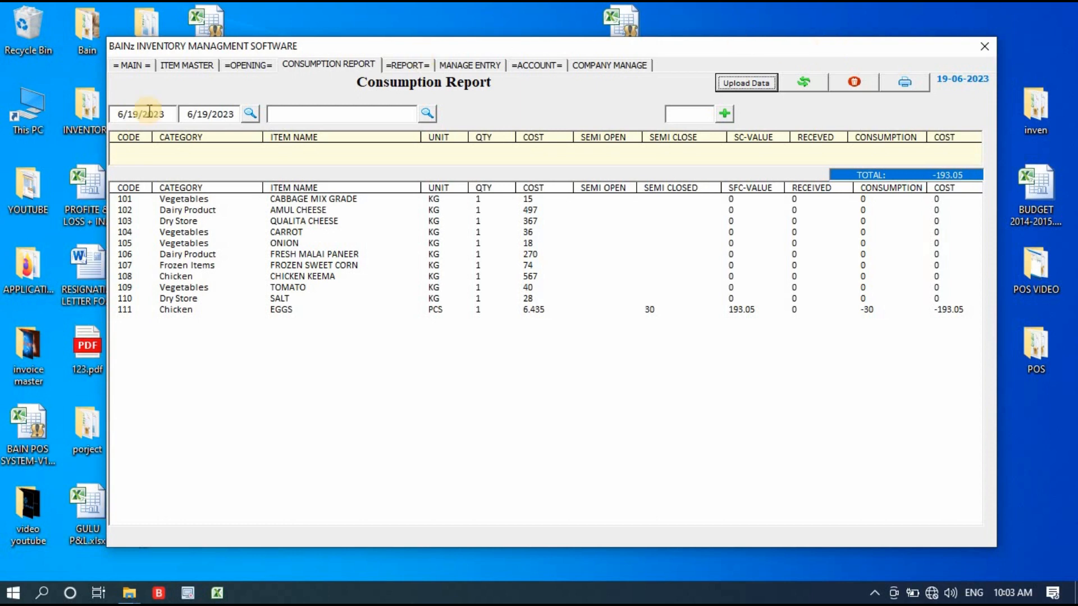
{"action": "left_click_drag", "start_coordinate": [169, 115], "coordinate": [114, 116]}
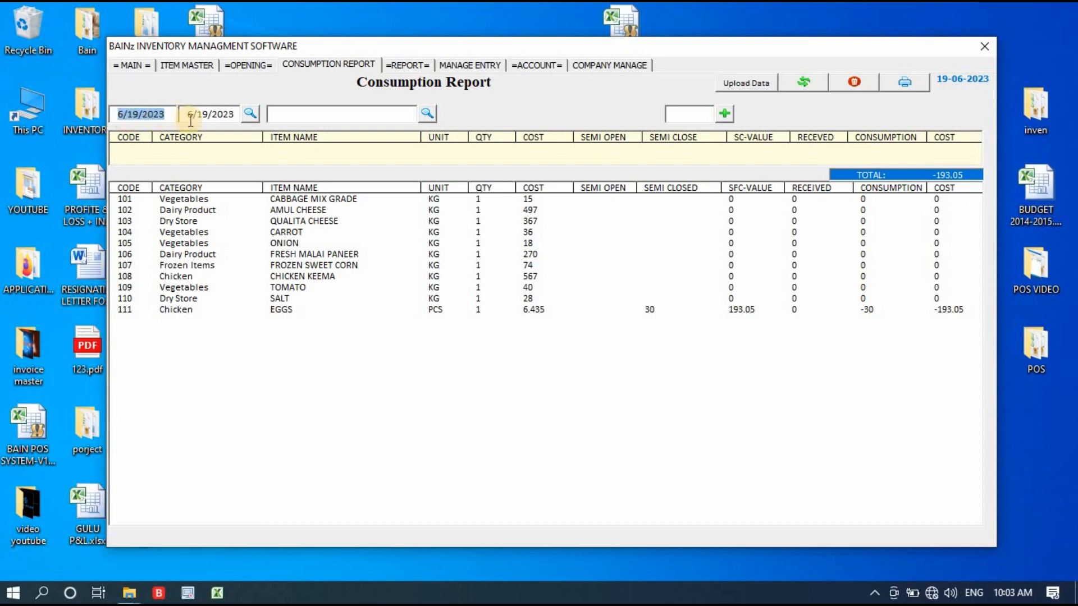
{"action": "left_click", "coordinate": [208, 114]}
{"action": "left_click_drag", "start_coordinate": [208, 114], "coordinate": [192, 114]}
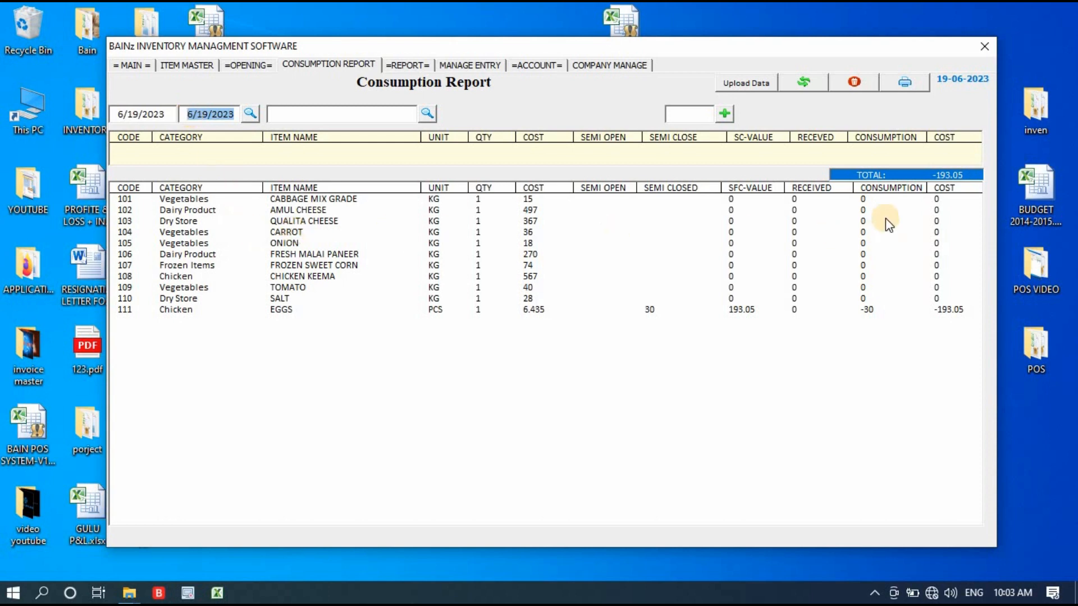
{"action": "left_click", "coordinate": [812, 200]}
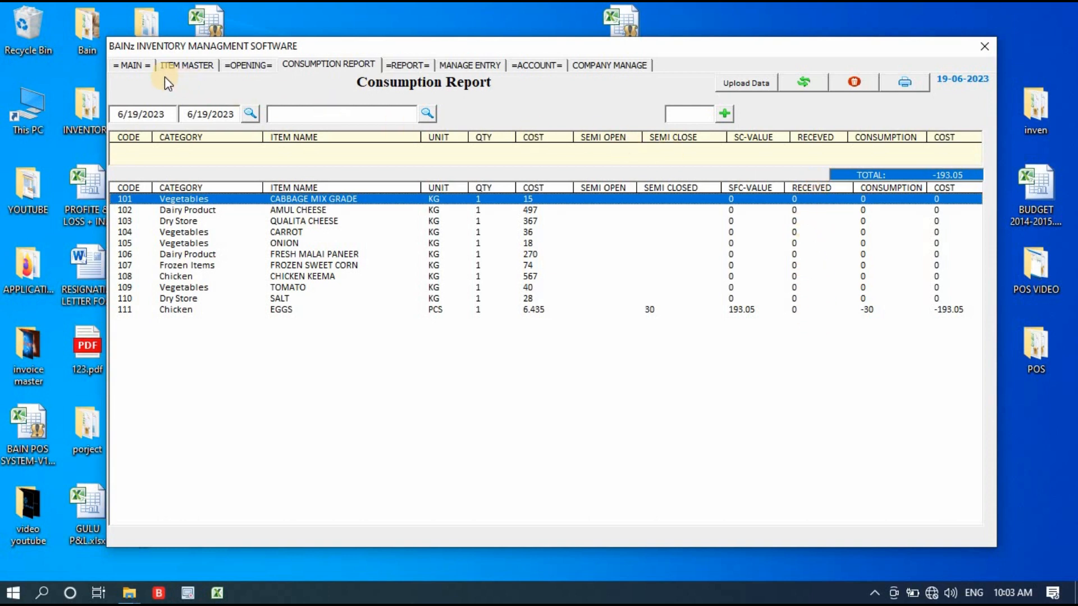
- Start a new entry on the main form with Transfer as the transaction type
{"action": "left_click", "coordinate": [134, 65]}
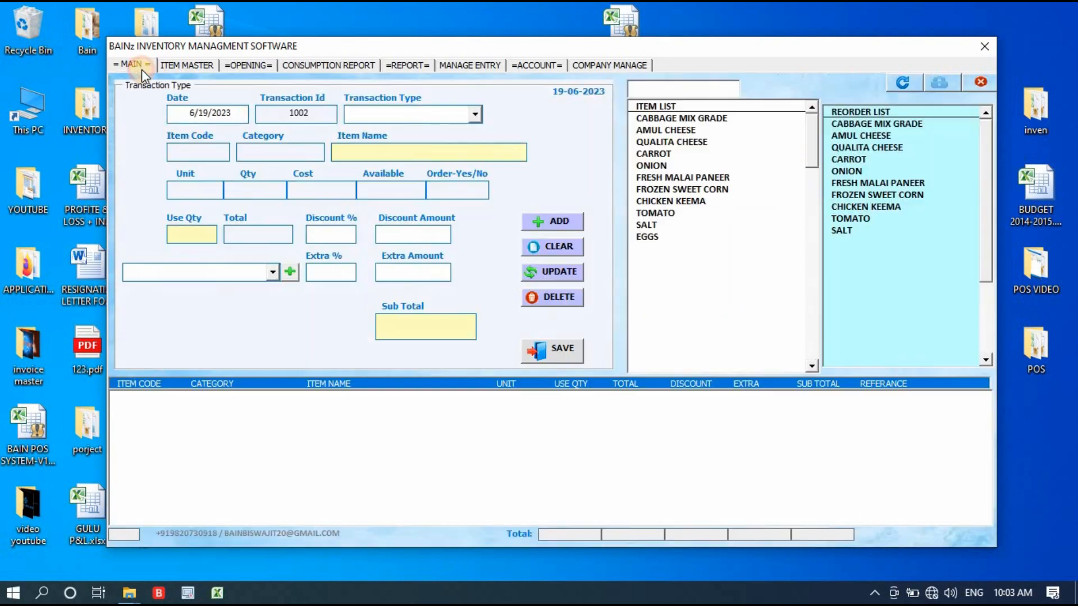
{"action": "left_click", "coordinate": [475, 114]}
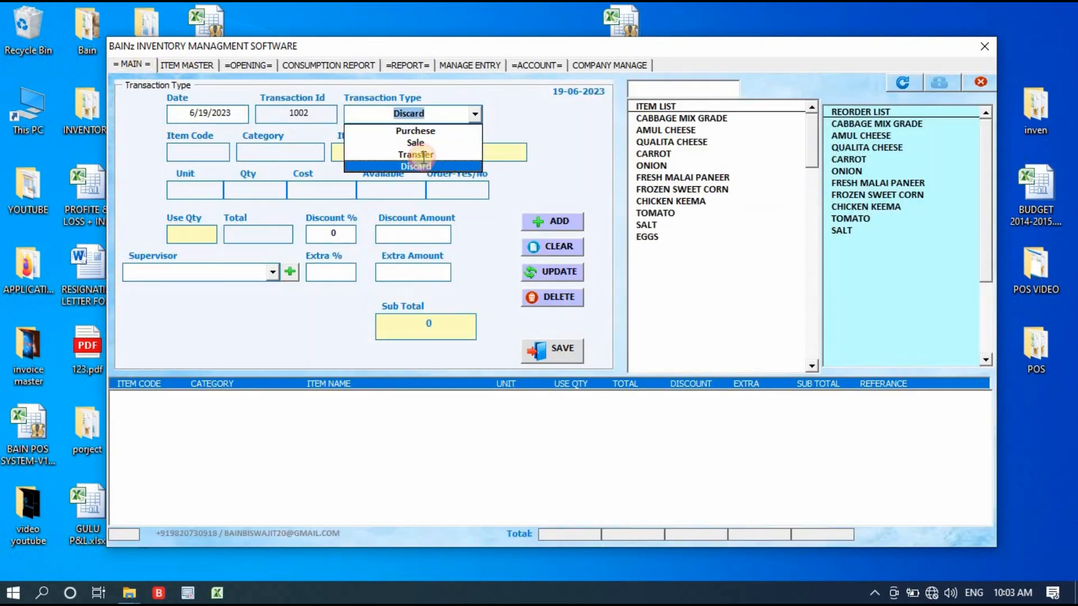
{"action": "left_click", "coordinate": [422, 162]}
{"action": "left_click", "coordinate": [449, 114]}
{"action": "left_click", "coordinate": [450, 155]}
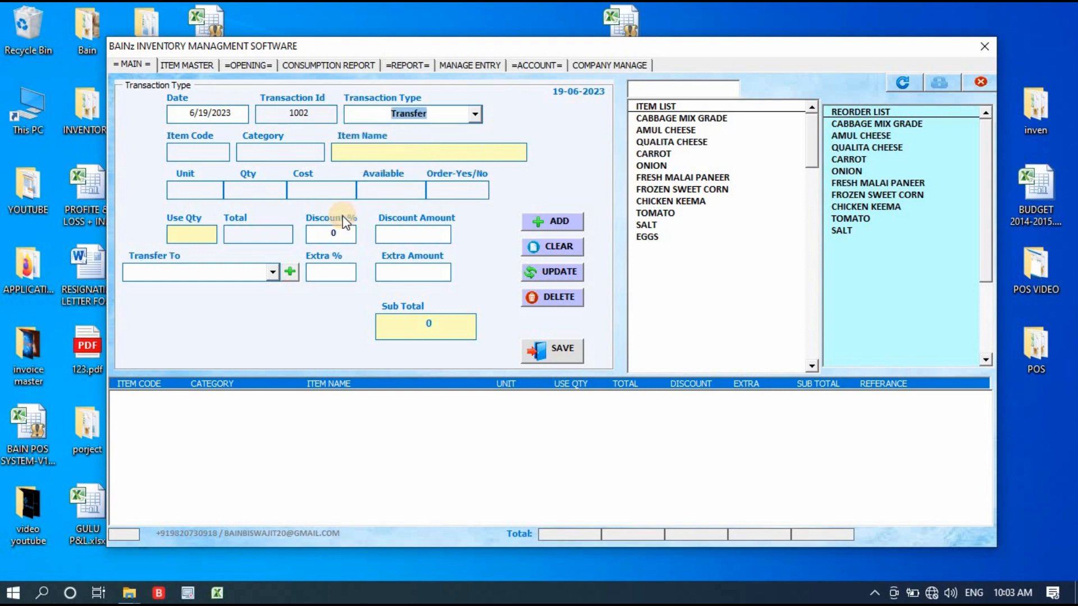
- Add EGGS with a use quantity of 50 transferred to KITCHEN, and save the transaction without printing
{"action": "left_click", "coordinate": [652, 237]}
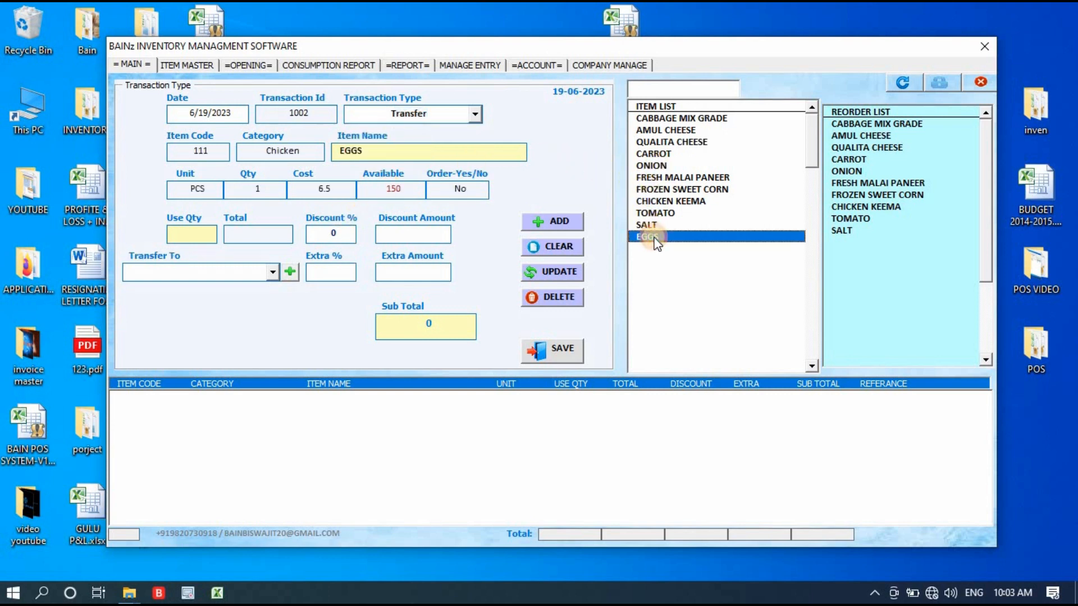
{"action": "left_click", "coordinate": [174, 234]}
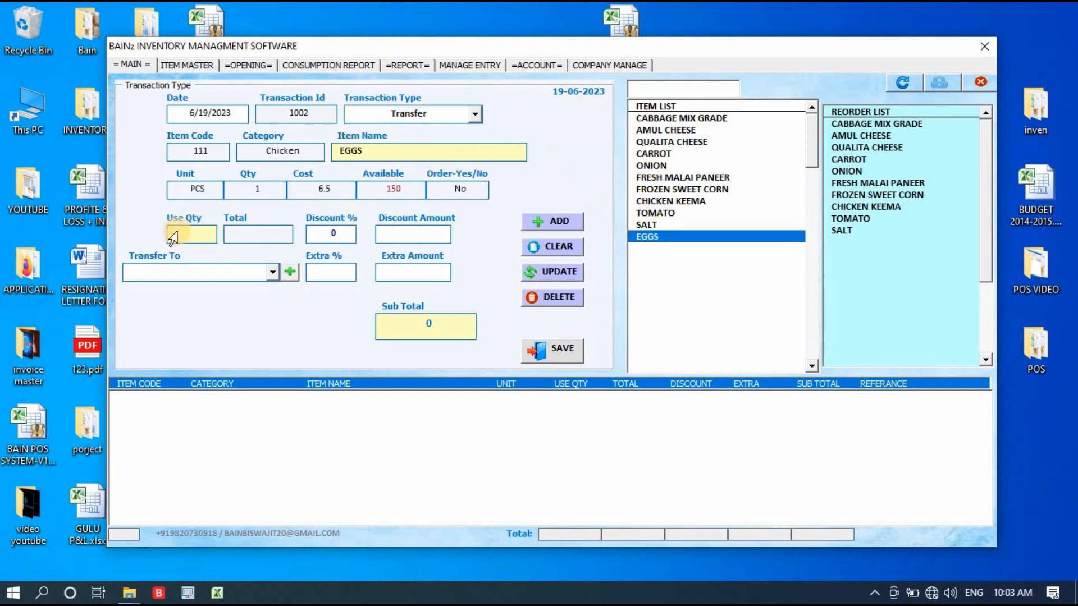
{"action": "type", "text": "50"}
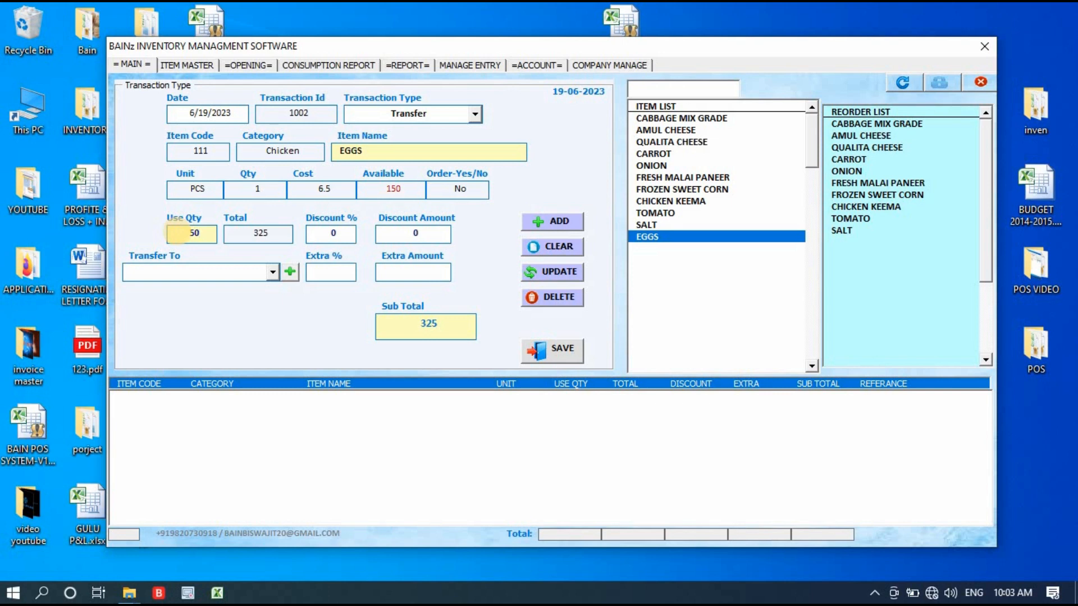
{"action": "left_click", "coordinate": [273, 272]}
{"action": "left_click", "coordinate": [263, 286]}
{"action": "left_click", "coordinate": [569, 220]}
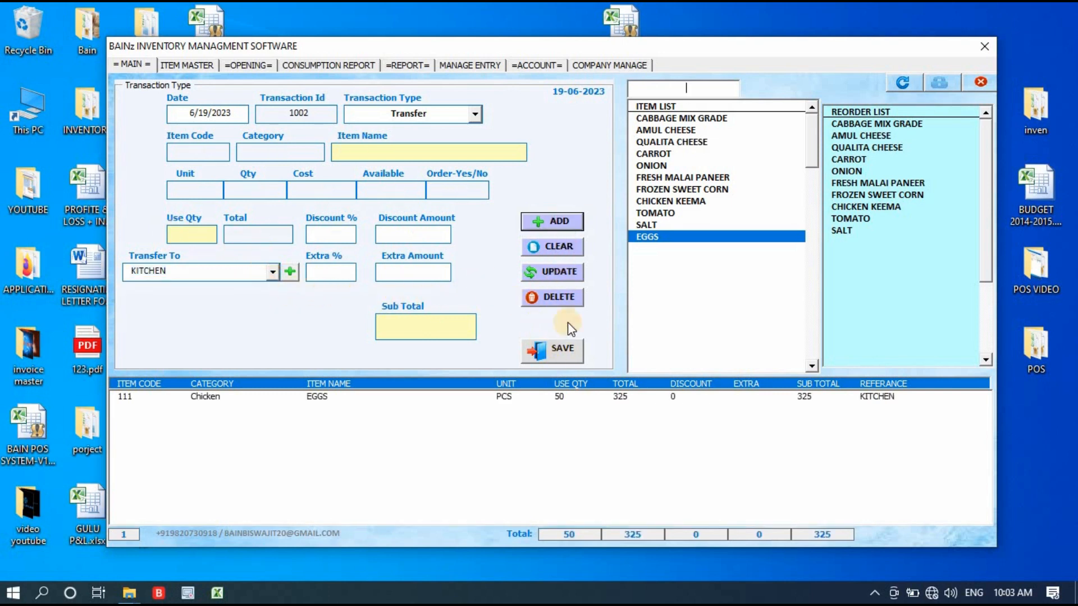
{"action": "left_click", "coordinate": [566, 355]}
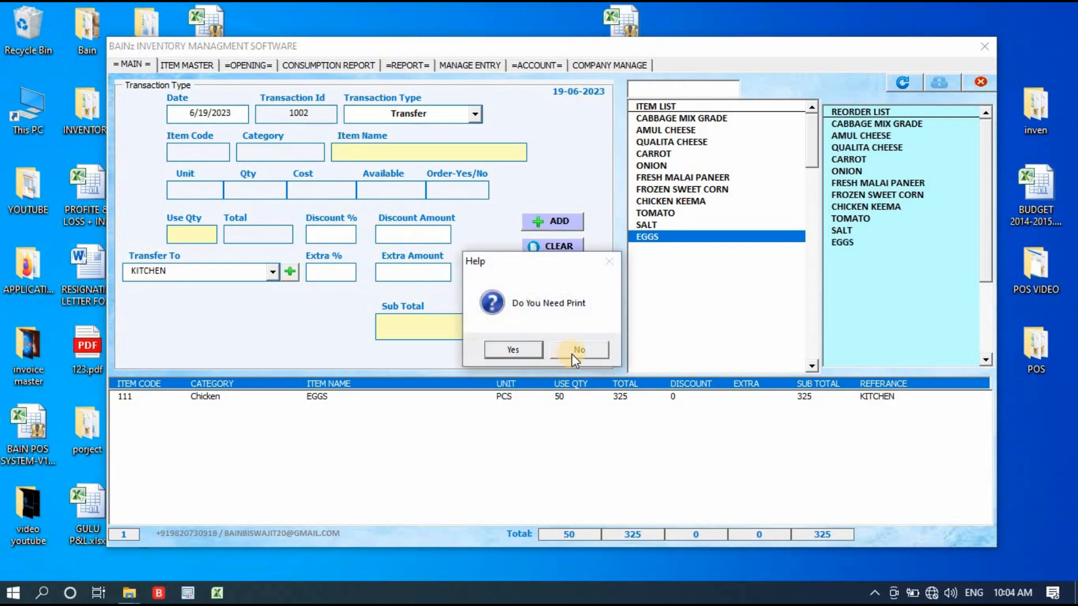
{"action": "left_click", "coordinate": [578, 352]}
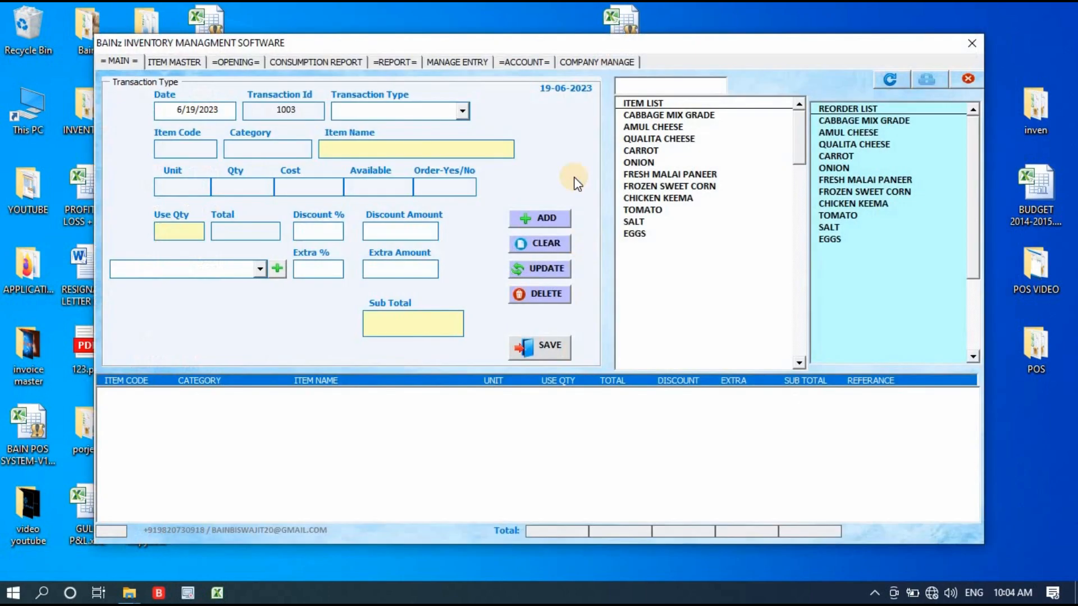
- Open the consumption report and clear the semi-closed quantity of EGGS
{"action": "left_click", "coordinate": [347, 63]}
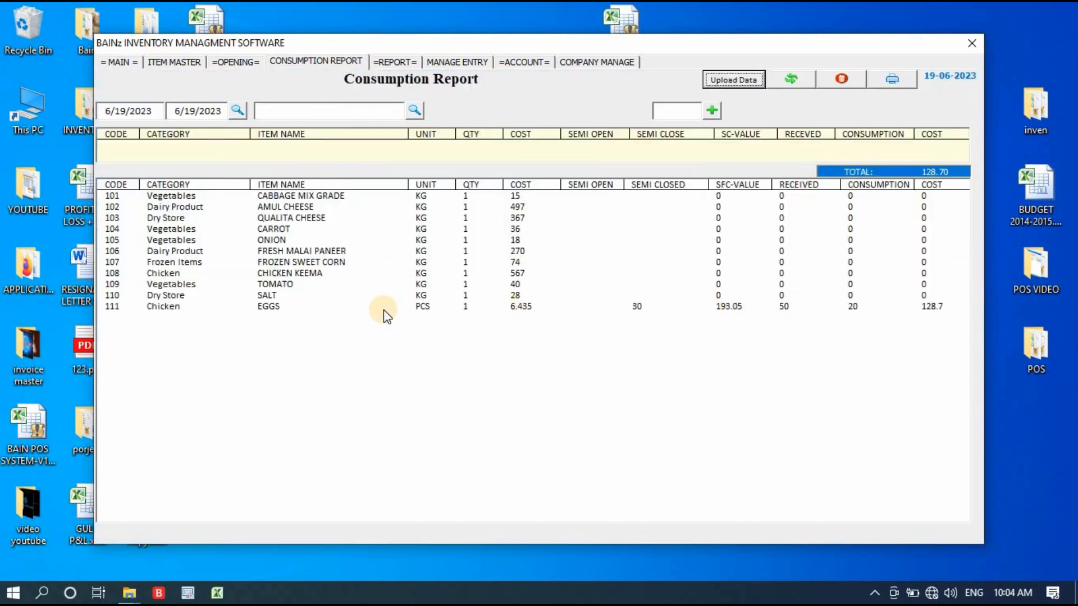
{"action": "left_click", "coordinate": [772, 306]}
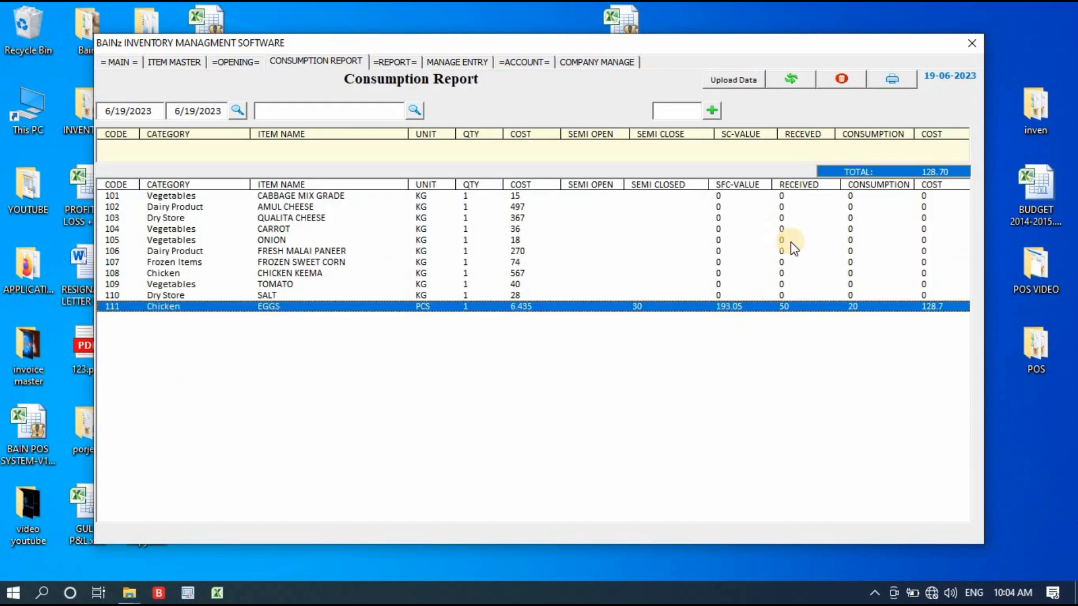
{"action": "double_click", "coordinate": [788, 306]}
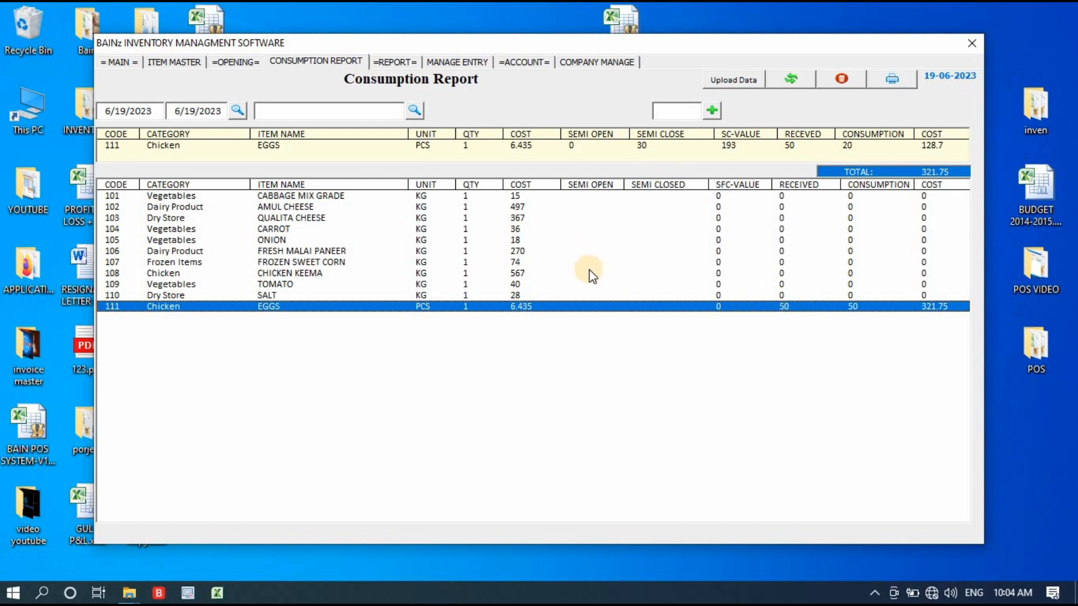
- Load the EGGS row for editing and set its semi-closed quantity to 20
{"action": "left_click", "coordinate": [513, 285]}
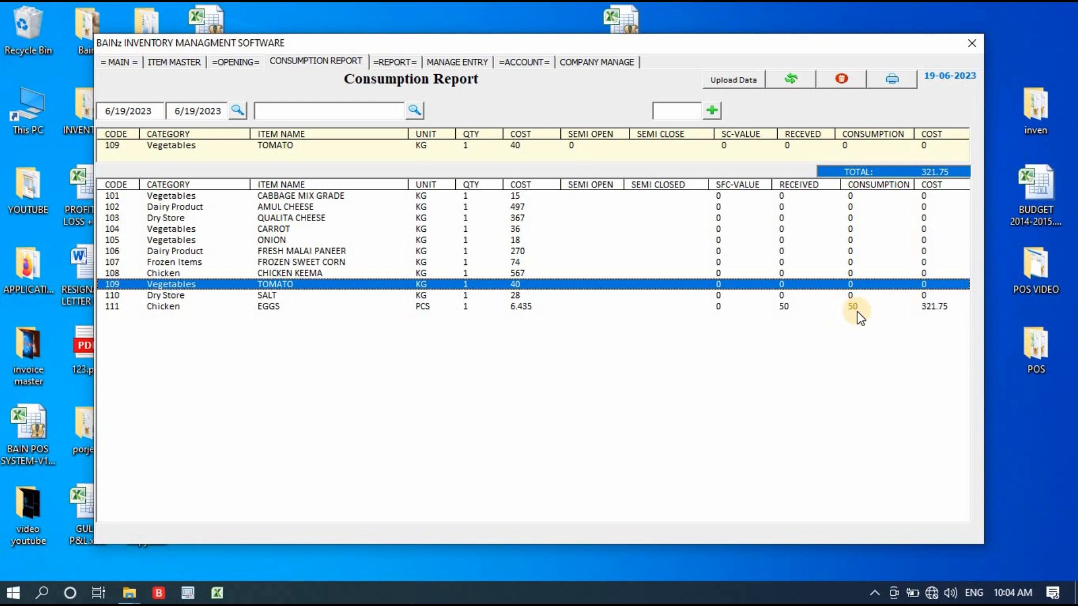
{"action": "left_click", "coordinate": [668, 308]}
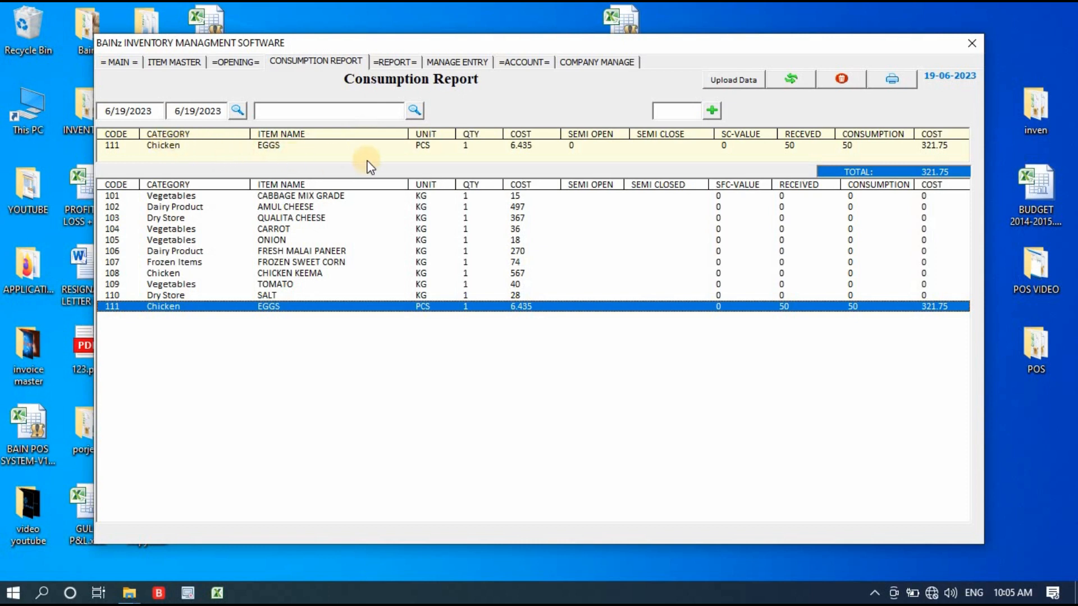
{"action": "left_click", "coordinate": [688, 110]}
{"action": "type", "text": "20"}
{"action": "left_click", "coordinate": [712, 110]}
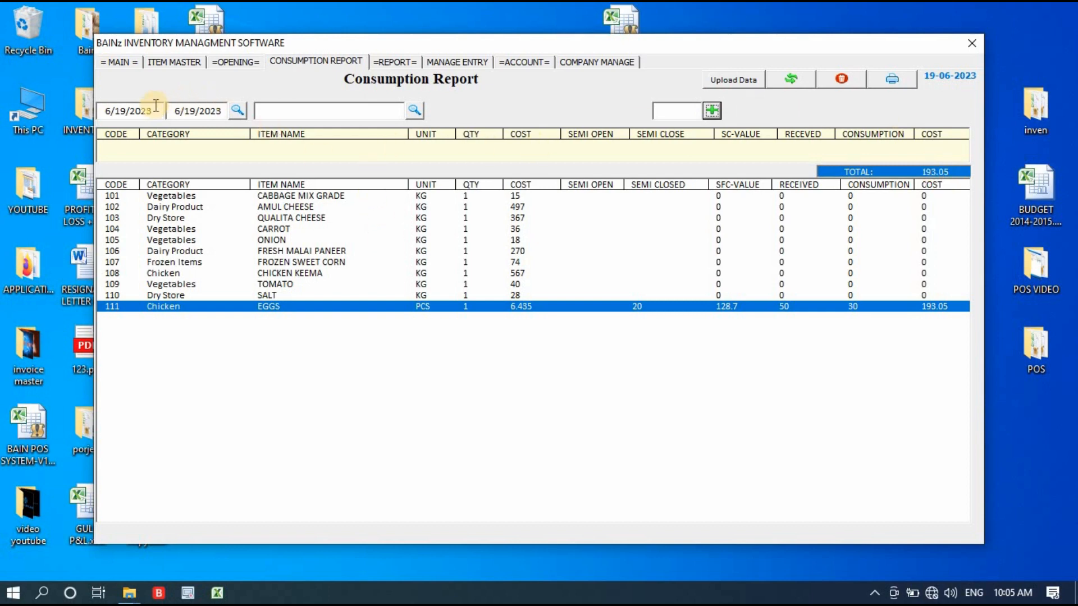
- Run the consumption report for 6/19/2023 and change its start date to 5/19/2023
{"action": "left_click_drag", "start_coordinate": [153, 114], "coordinate": [92, 117]}
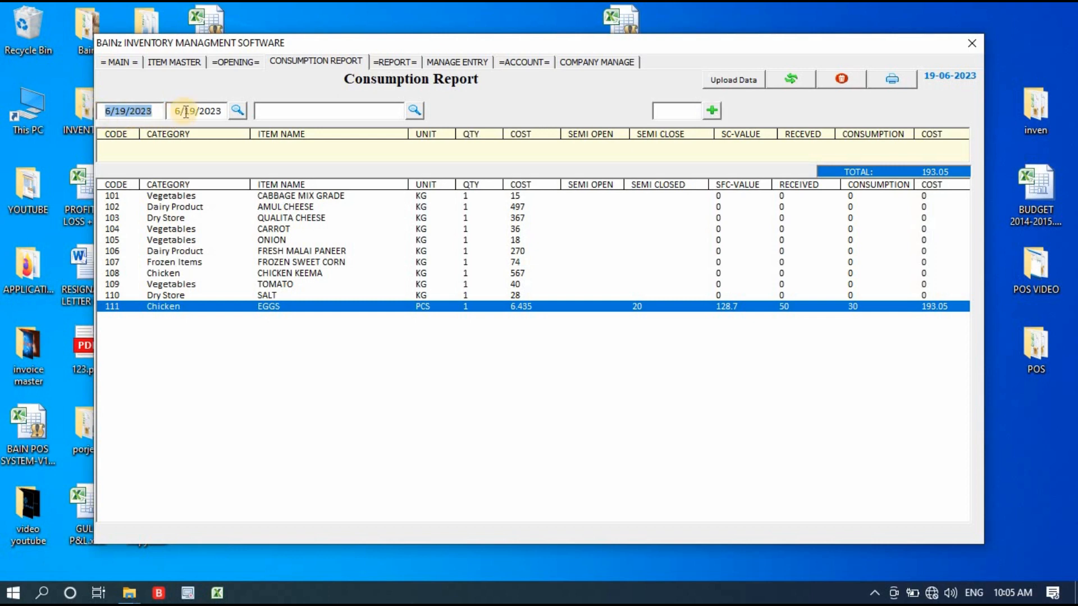
{"action": "left_click_drag", "start_coordinate": [196, 102], "coordinate": [168, 103]}
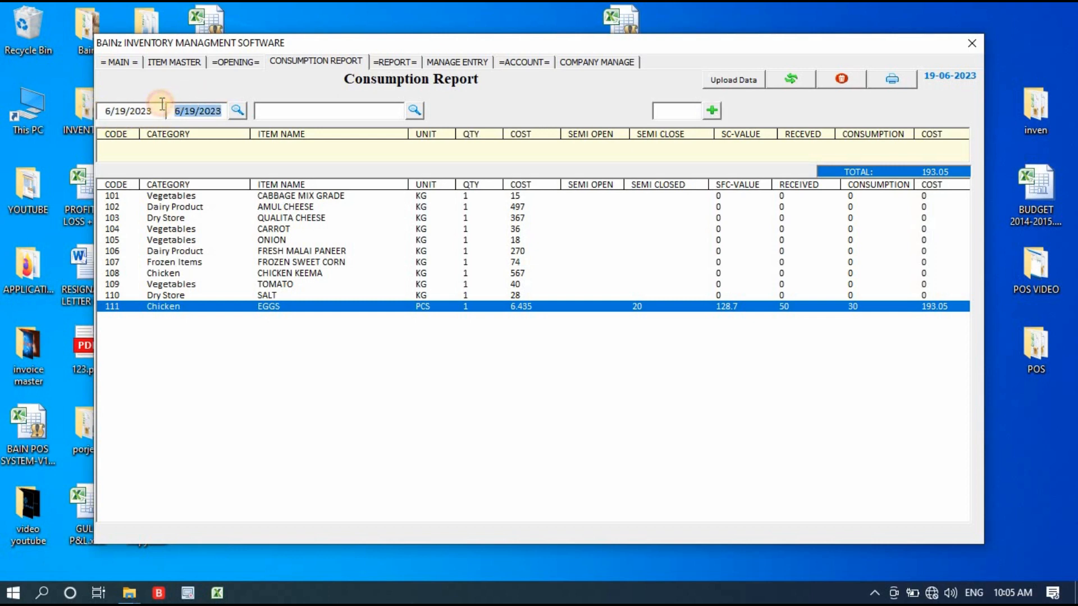
{"action": "left_click", "coordinate": [237, 110]}
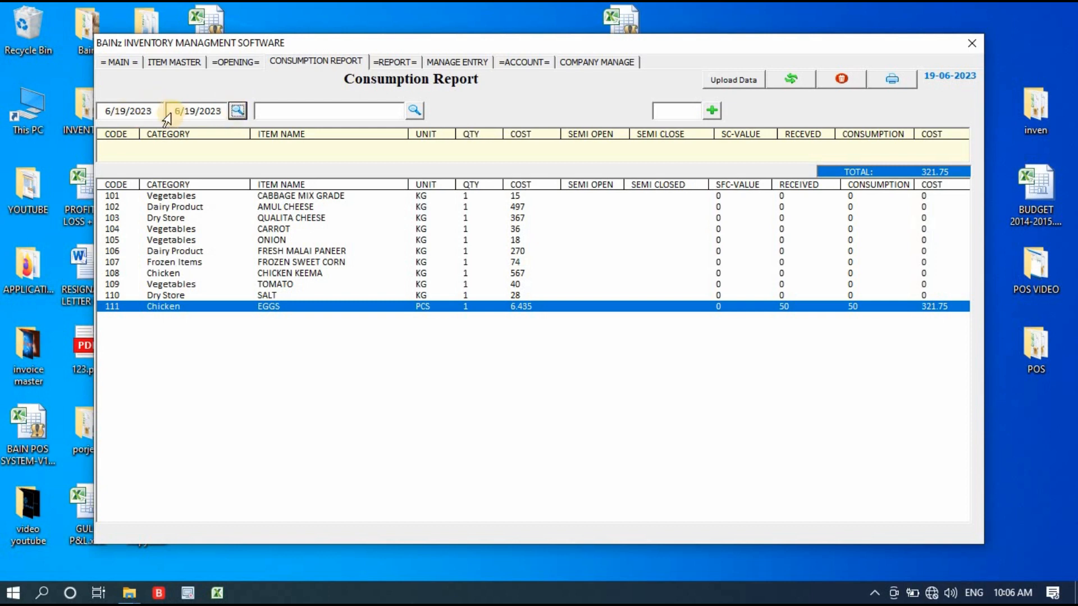
{"action": "left_click", "coordinate": [109, 111]}
{"action": "key", "text": "BackSpace"}
{"action": "type", "text": "5"}
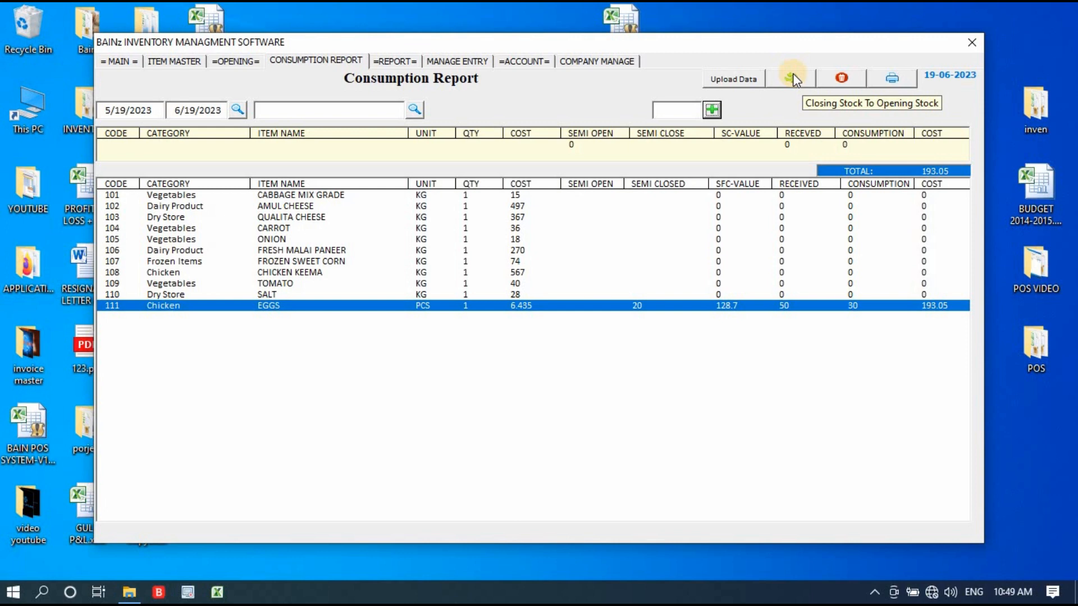
- Carry the closing stock over as opening stock and select the EGGS row
{"action": "left_click", "coordinate": [792, 77]}
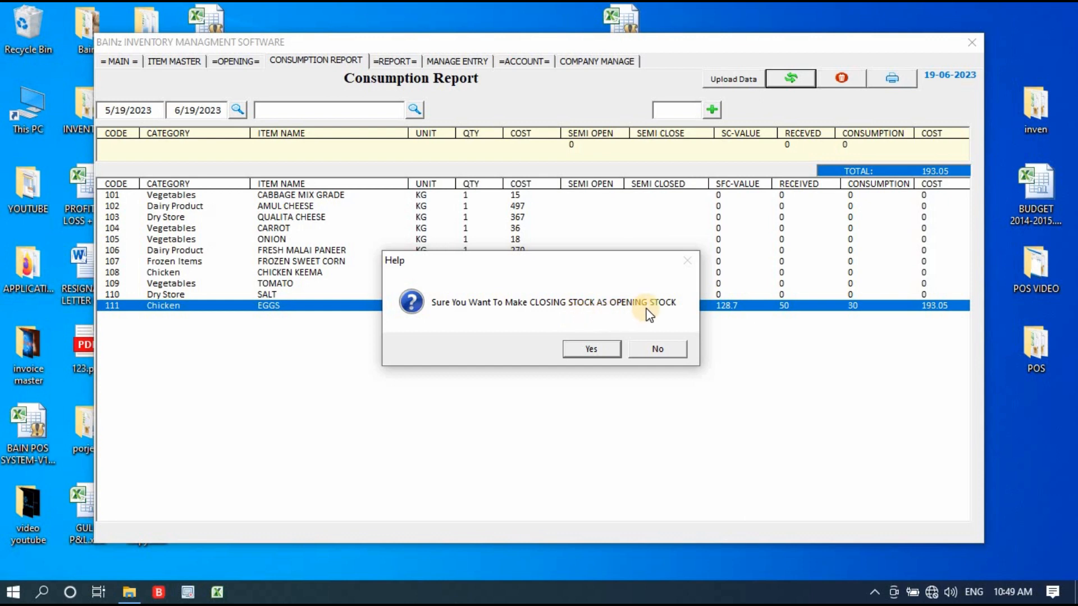
{"action": "left_click", "coordinate": [595, 352]}
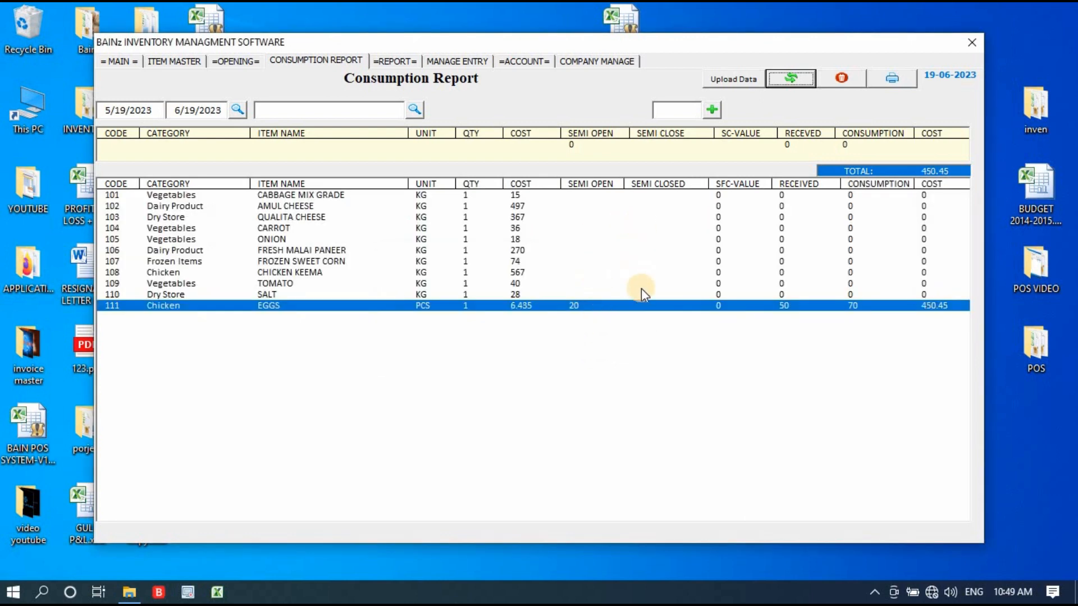
{"action": "left_click", "coordinate": [659, 308]}
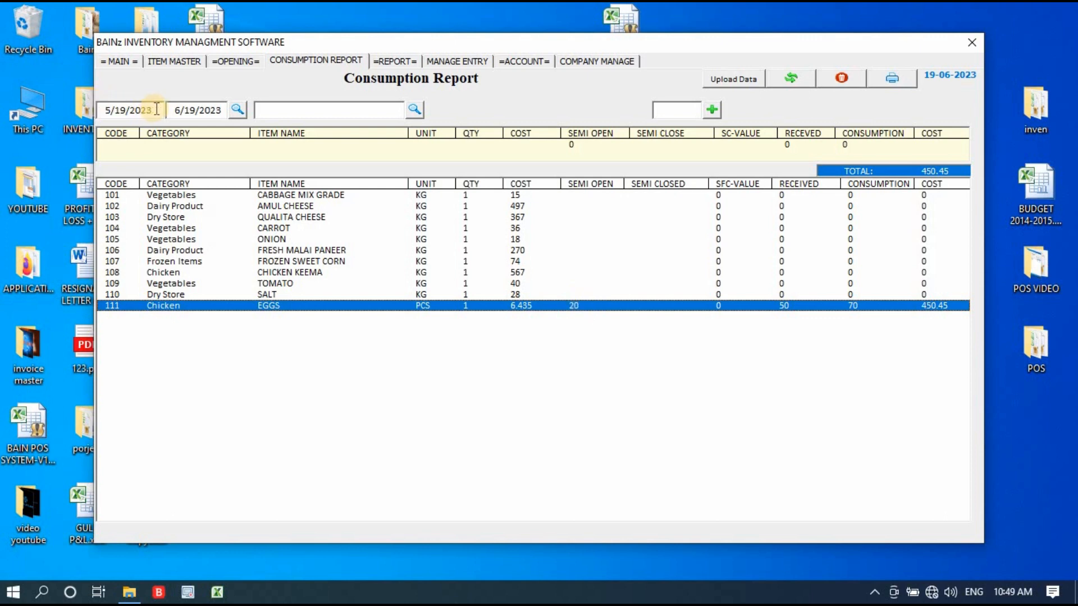
- Check the report's start date and search the consumption report for the item EGGS
{"action": "left_click_drag", "start_coordinate": [155, 108], "coordinate": [108, 109]}
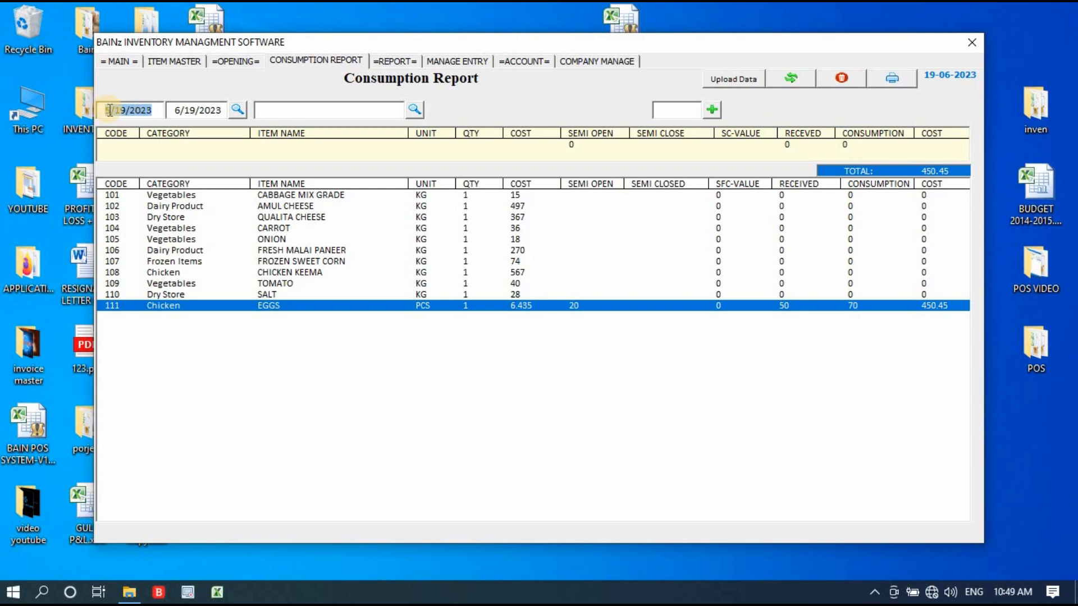
{"action": "left_click", "coordinate": [109, 110]}
{"action": "left_click", "coordinate": [125, 110]}
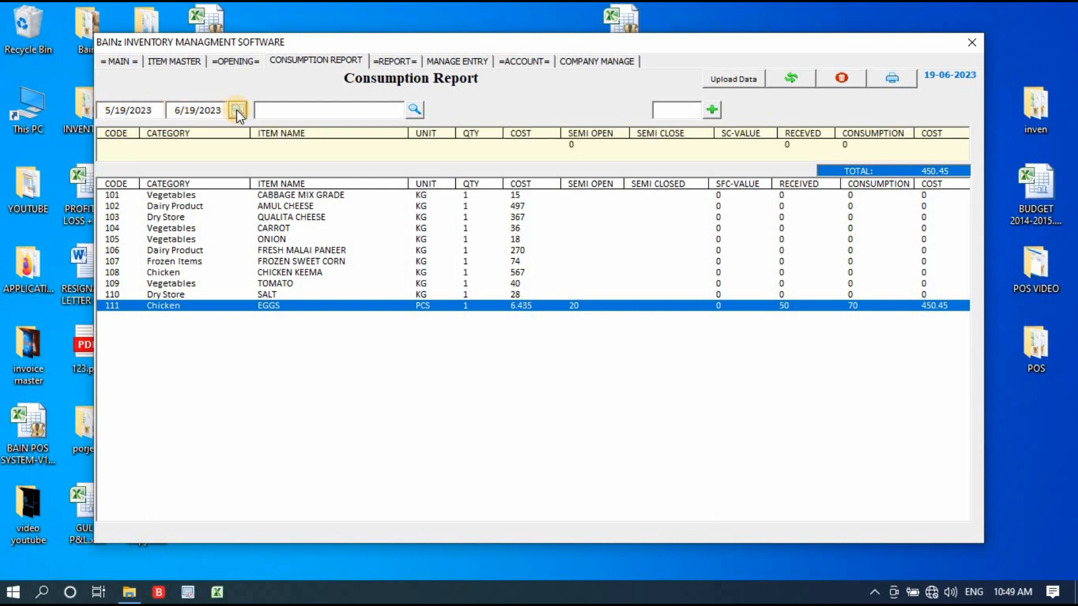
{"action": "left_click", "coordinate": [362, 108]}
{"action": "type", "text": "EGGS"}
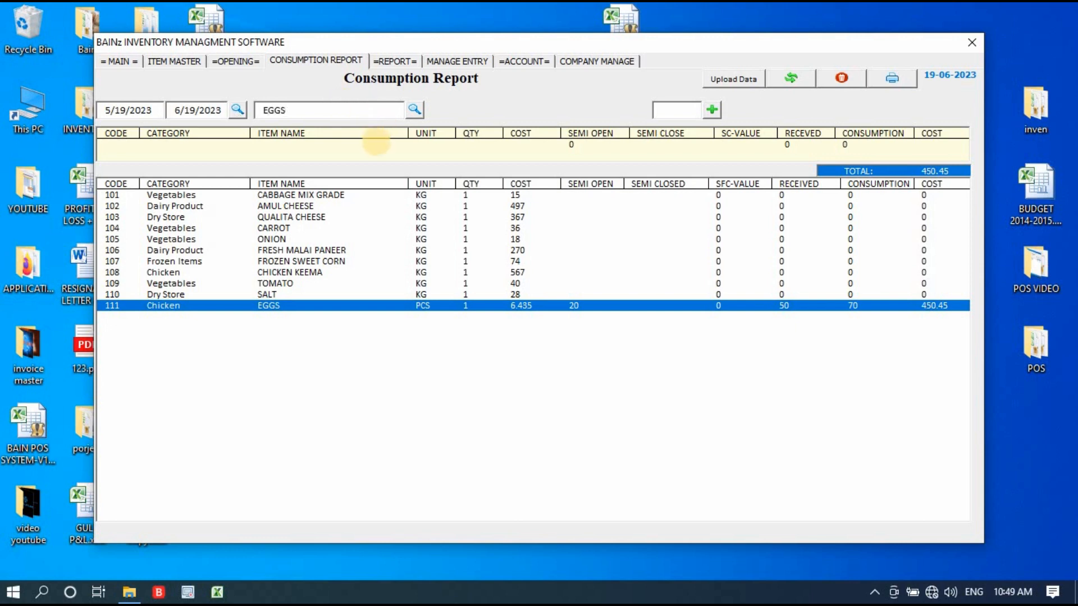
{"action": "left_click", "coordinate": [417, 111]}
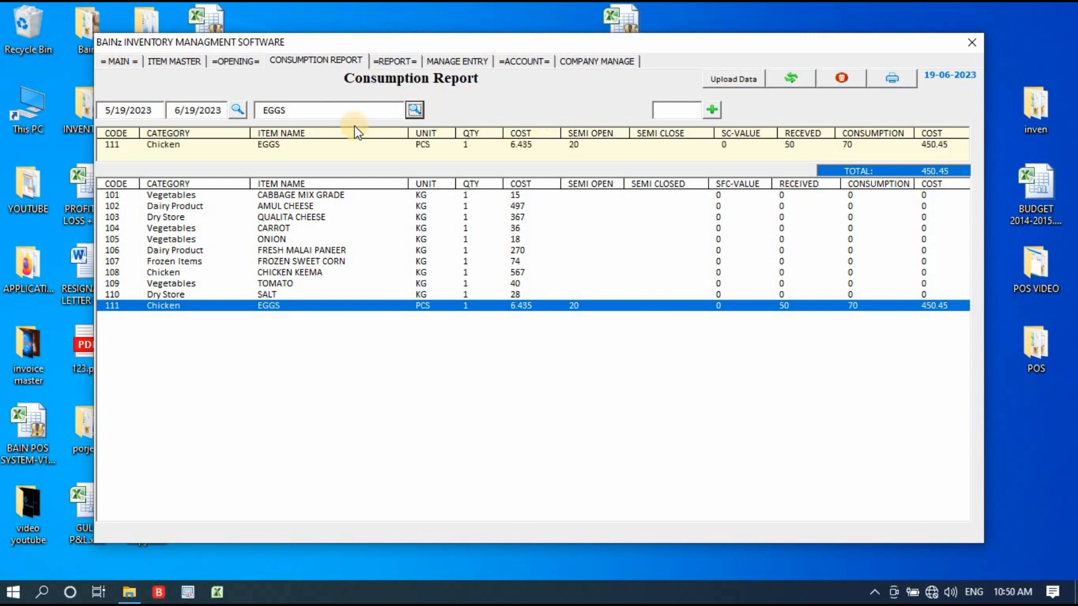
{"action": "left_click_drag", "start_coordinate": [341, 112], "coordinate": [230, 104]}
{"action": "left_click", "coordinate": [416, 109]}
- Set the semi-closed quantity of EGGS to 10
{"action": "left_click", "coordinate": [679, 110]}
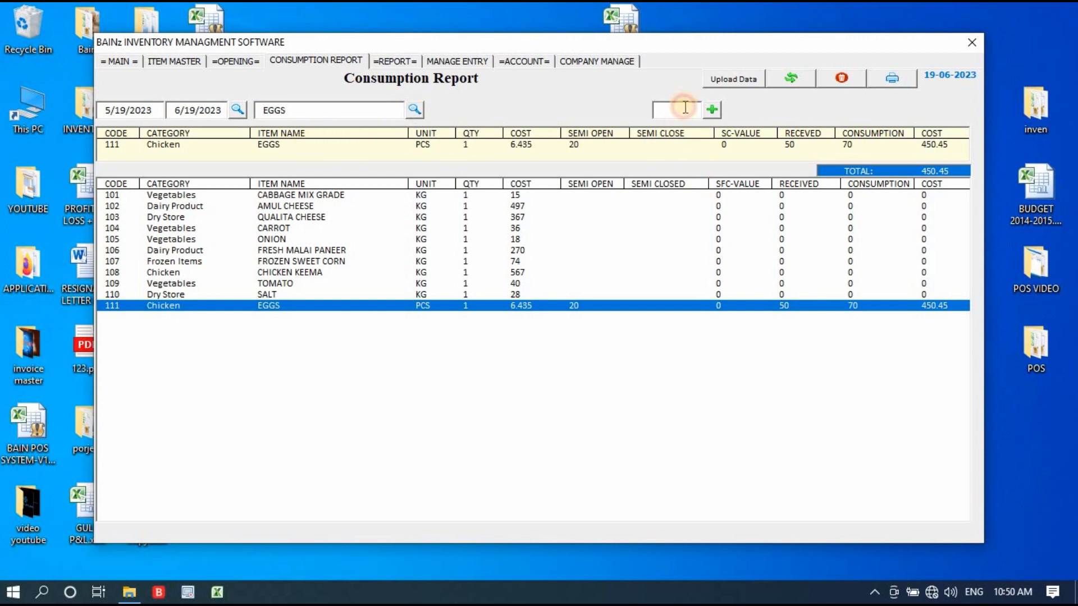
{"action": "type", "text": "10"}
{"action": "left_click", "coordinate": [710, 110]}
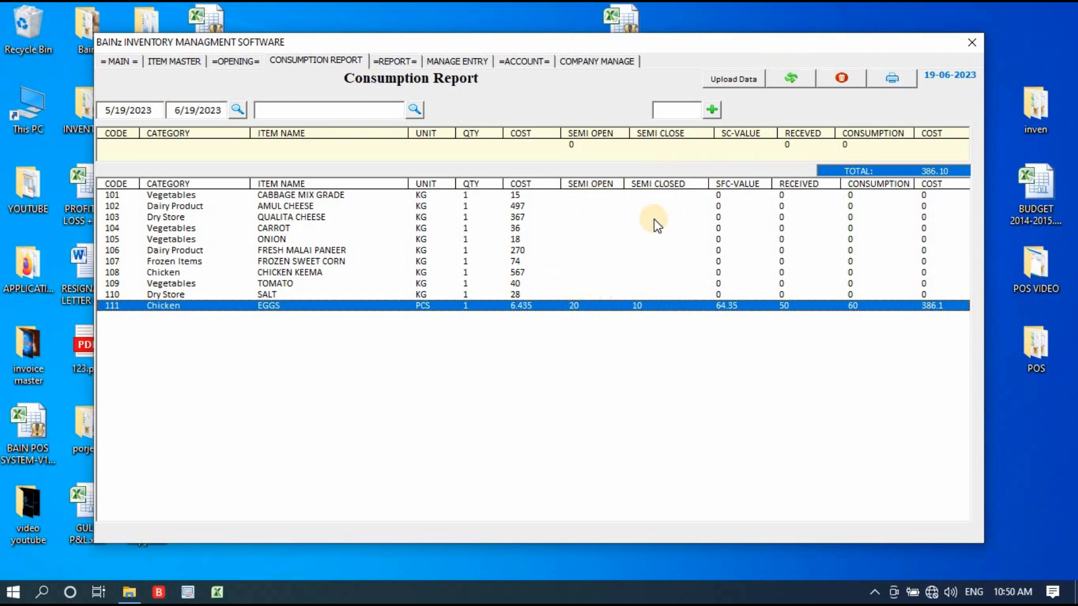
- Reload the EGGS row for editing and set its semi-closed quantity to 5
{"action": "double_click", "coordinate": [657, 306]}
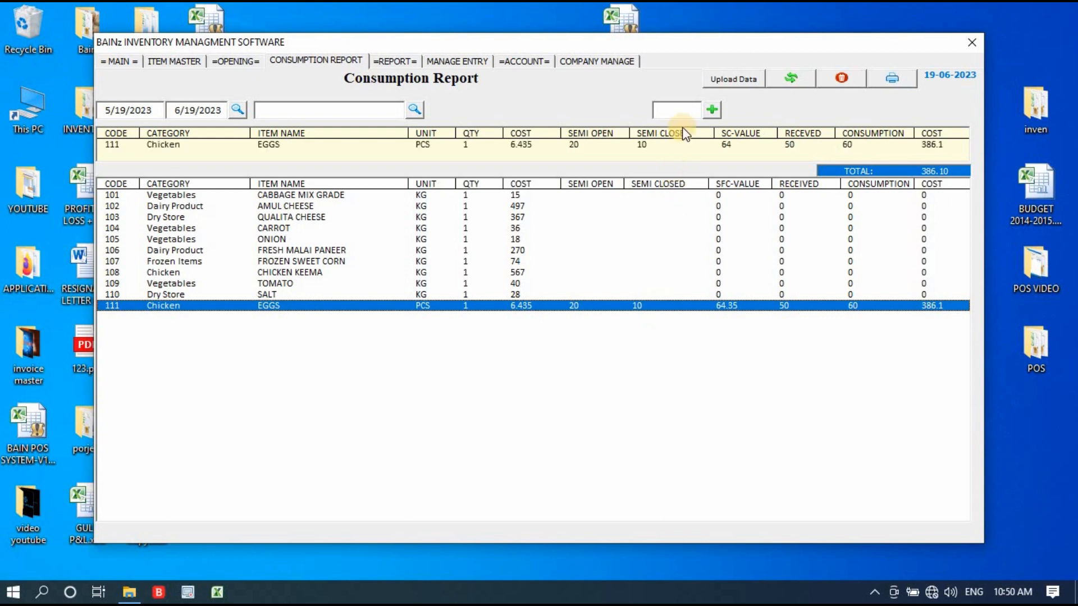
{"action": "left_click", "coordinate": [682, 111]}
{"action": "type", "text": "5"}
{"action": "key", "text": "Return"}
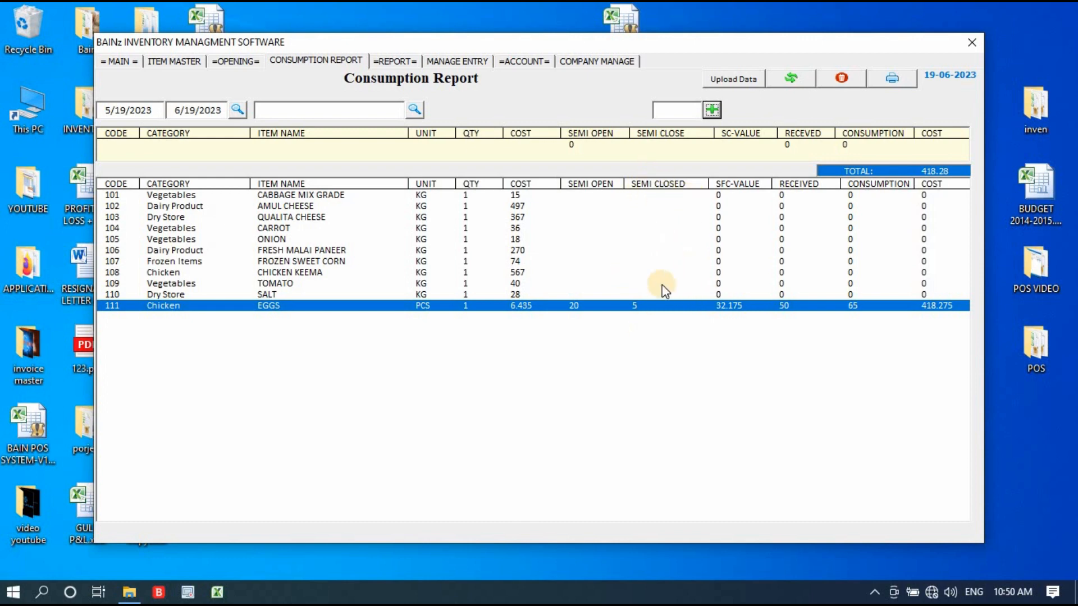
- Delete the semi-closed entry of EGGS and convert the closing stock to opening stock again
{"action": "left_click", "coordinate": [840, 76]}
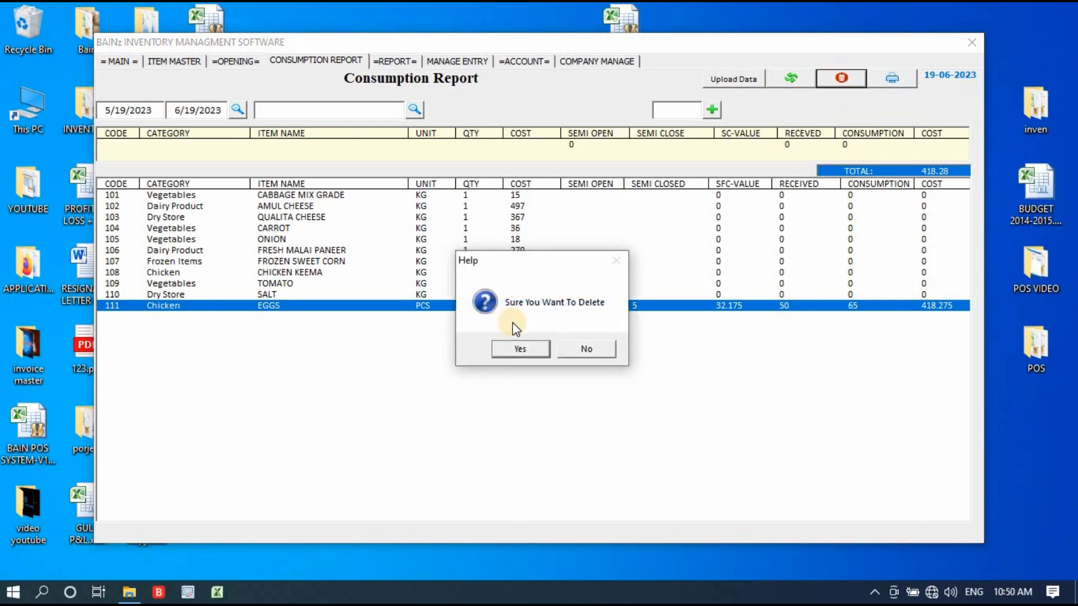
{"action": "left_click", "coordinate": [518, 349]}
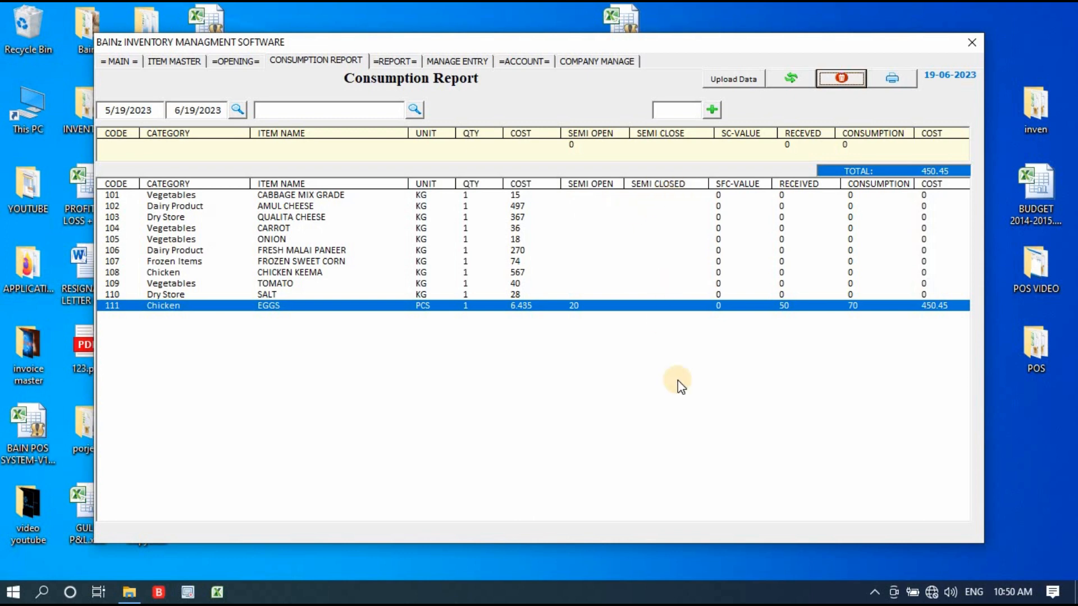
{"action": "left_click", "coordinate": [786, 74]}
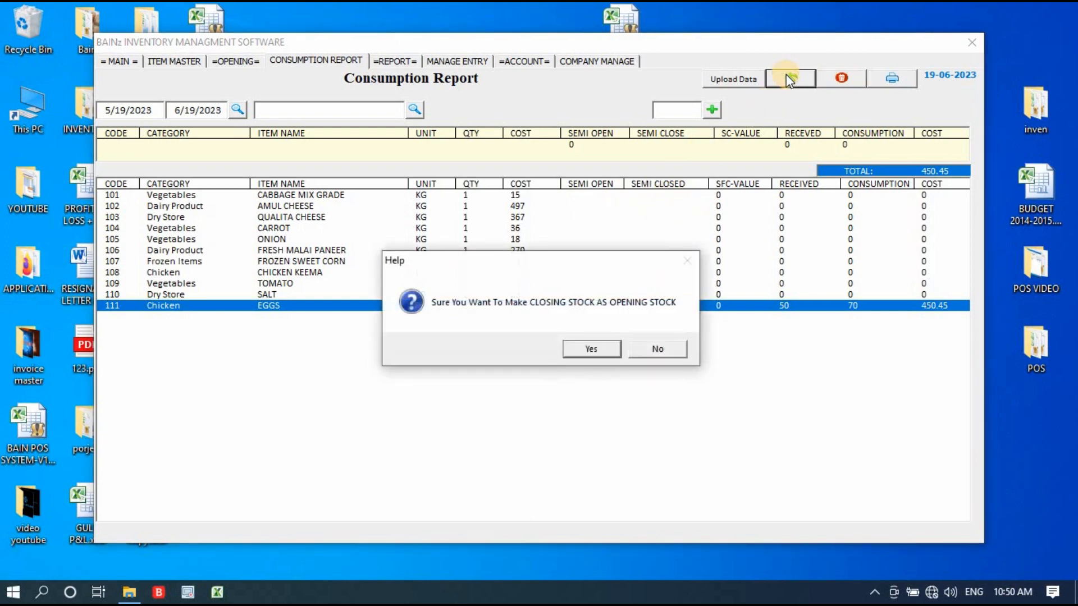
{"action": "left_click", "coordinate": [594, 346]}
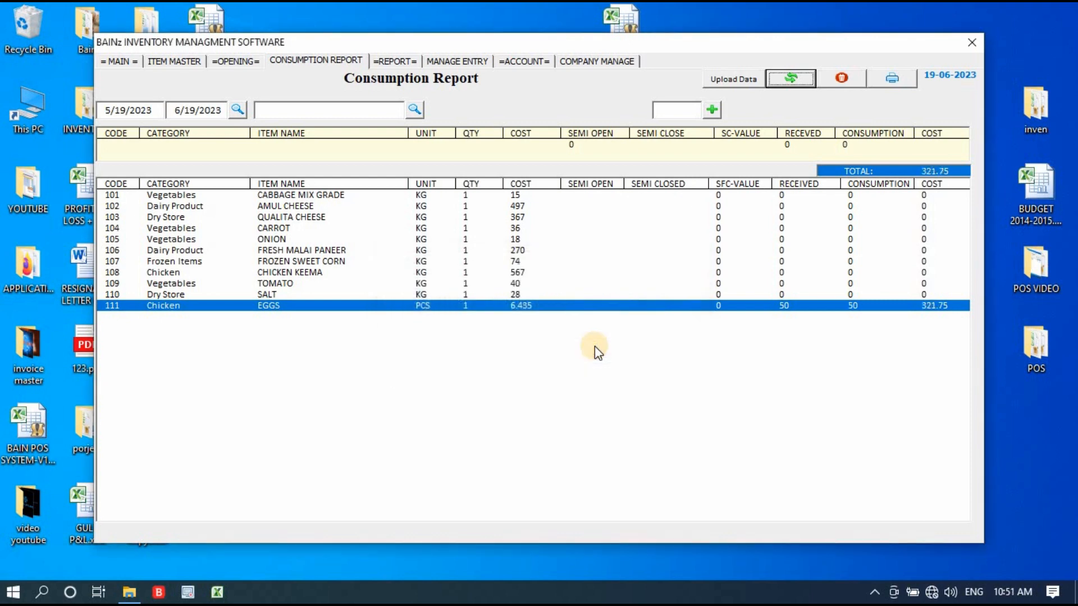